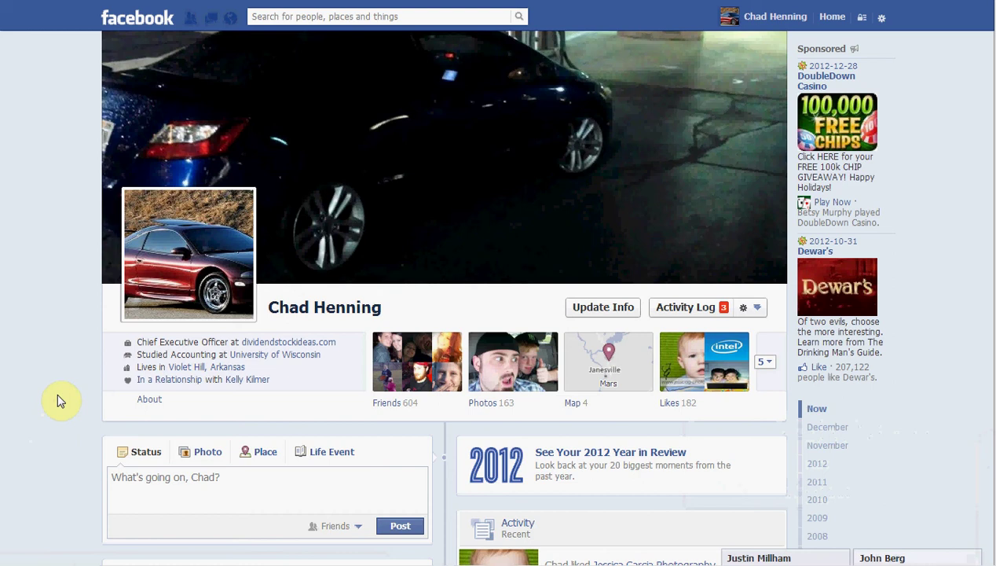
In Privacy Shortcuts, set future posts to Friends, then to Friends except Acquaintances.
scroll(4, 250, down, 3)
scroll(3, 250, up, 3)
drag(296, 191, 294, 232)
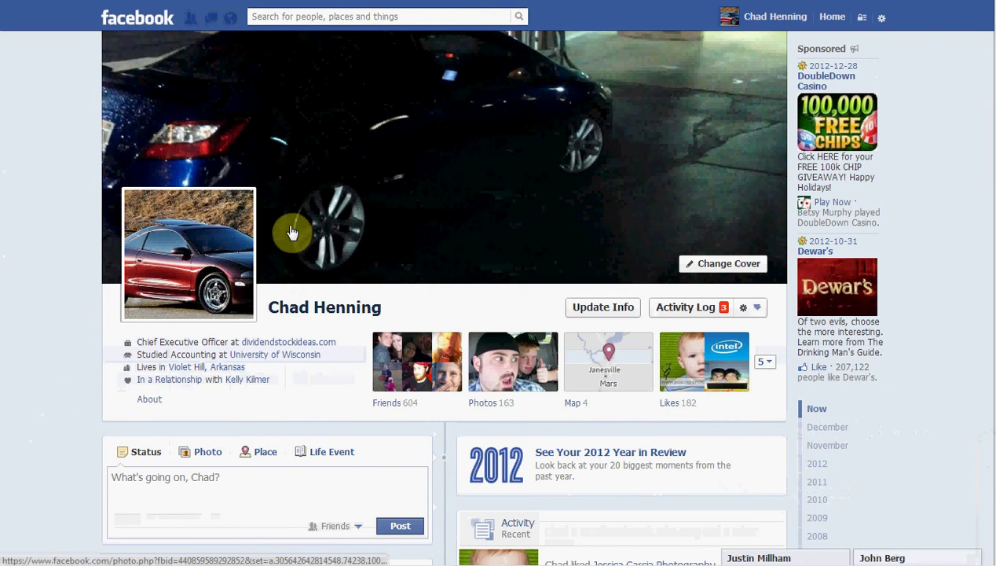
click(861, 19)
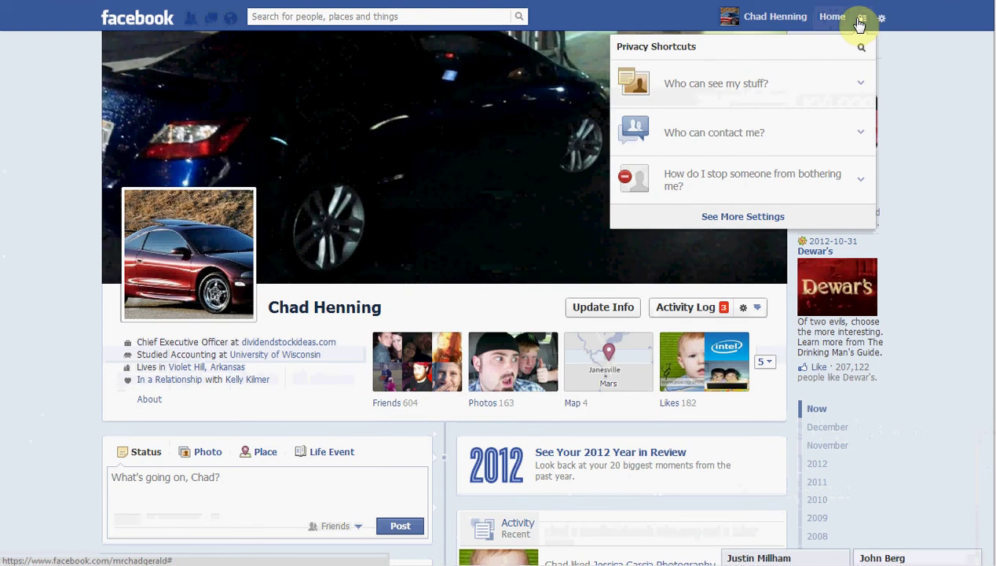
click(732, 85)
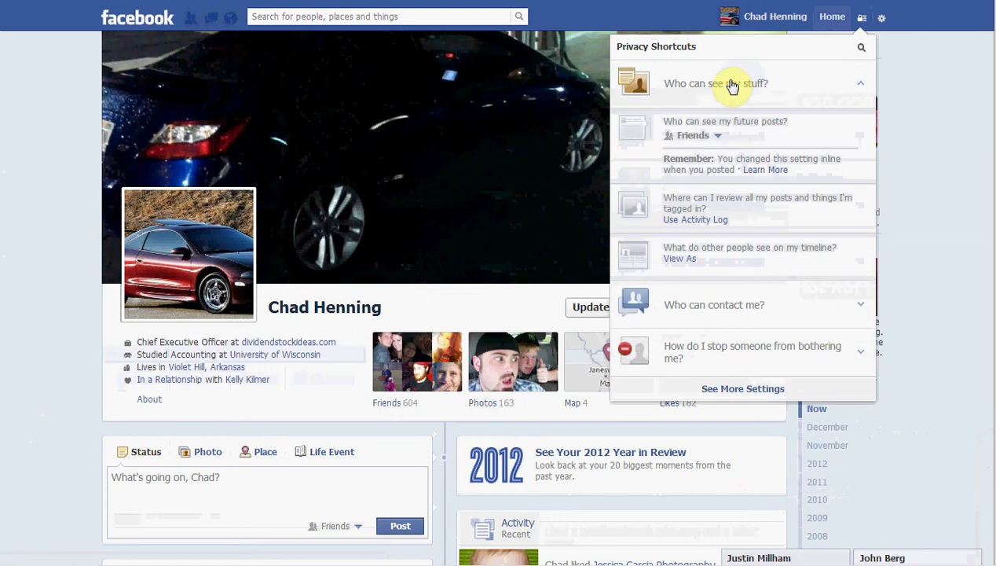
click(711, 136)
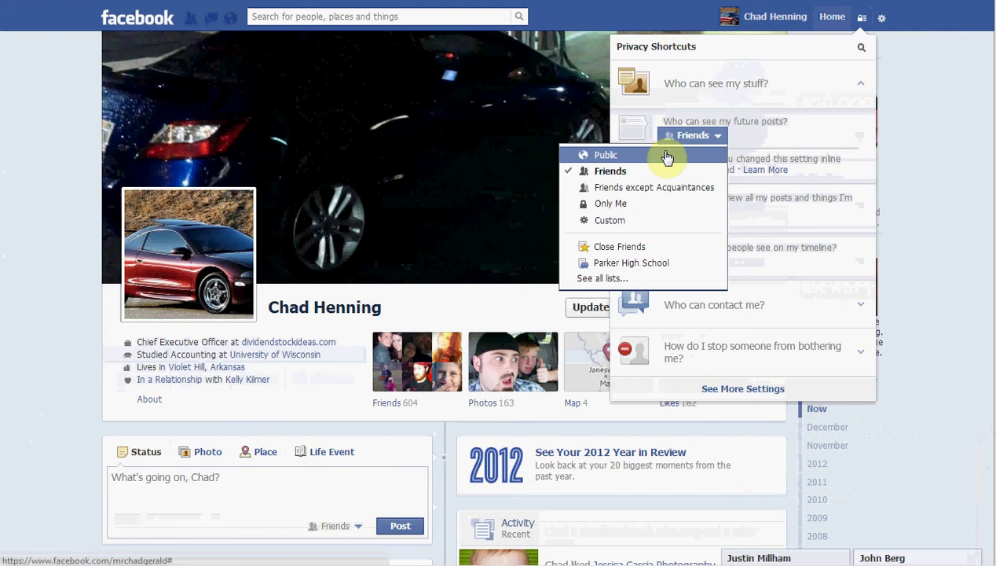
click(643, 172)
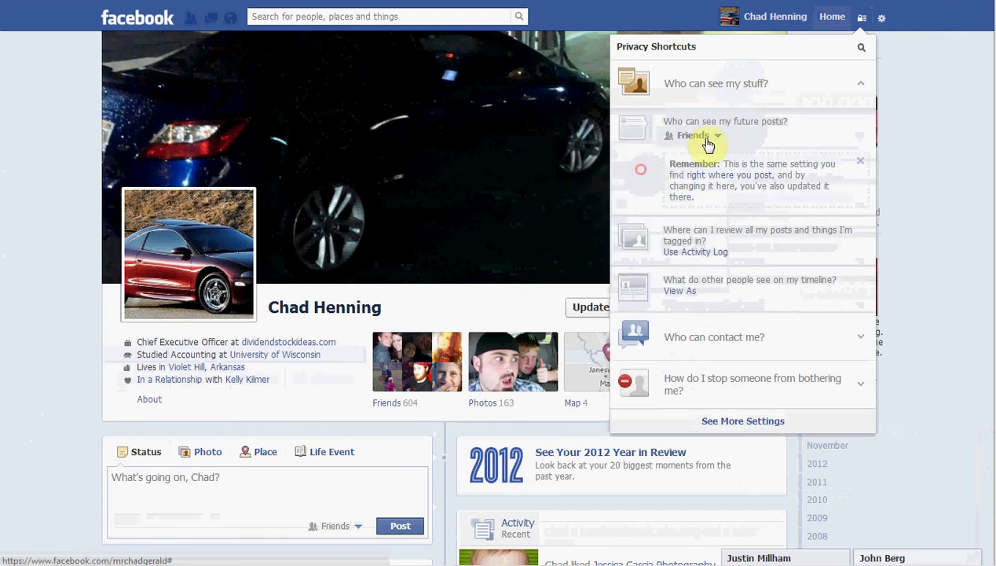
click(707, 139)
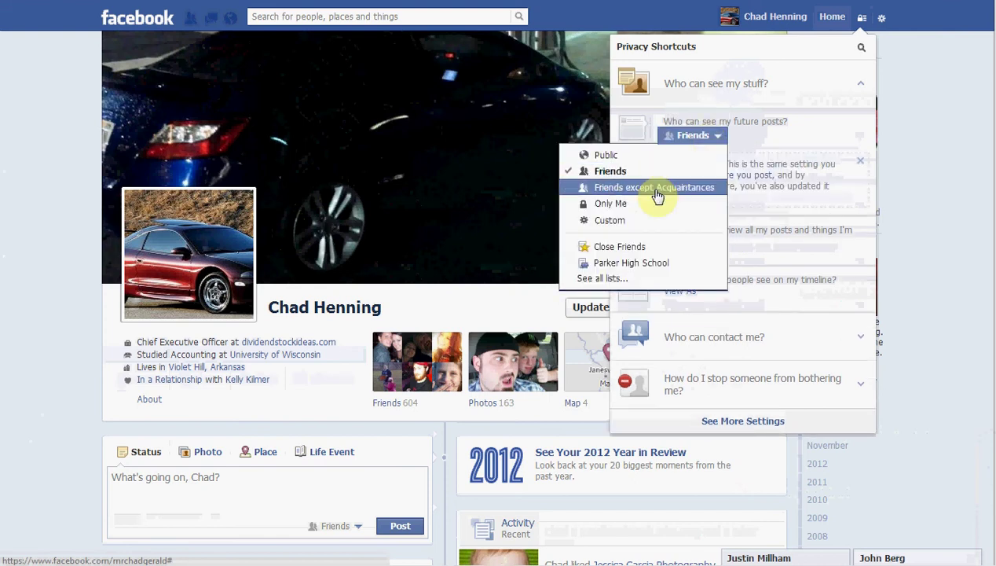
click(658, 188)
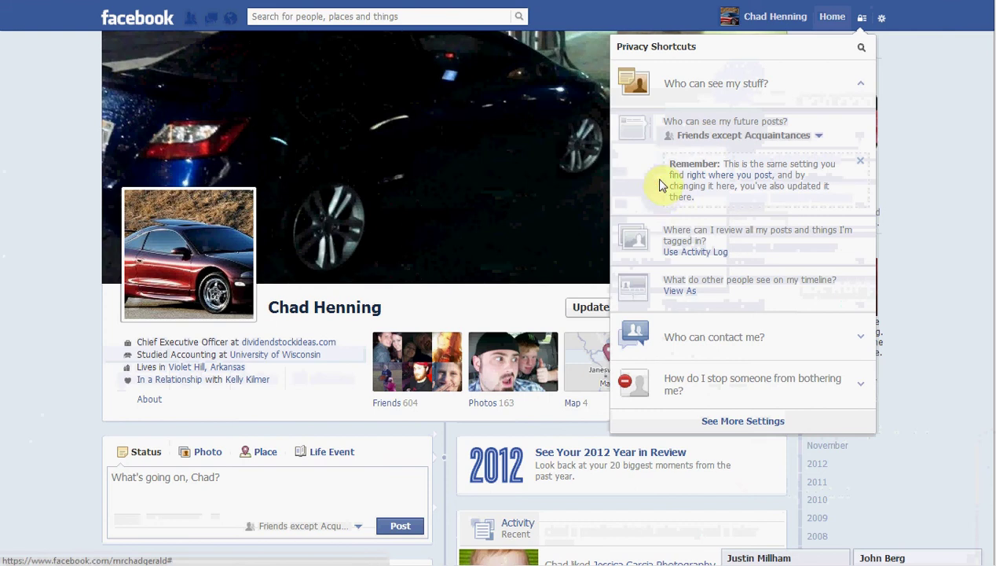
Try Only Me, Public and Friends for future posts, finally settling on Friends except Acquaintances.
click(742, 141)
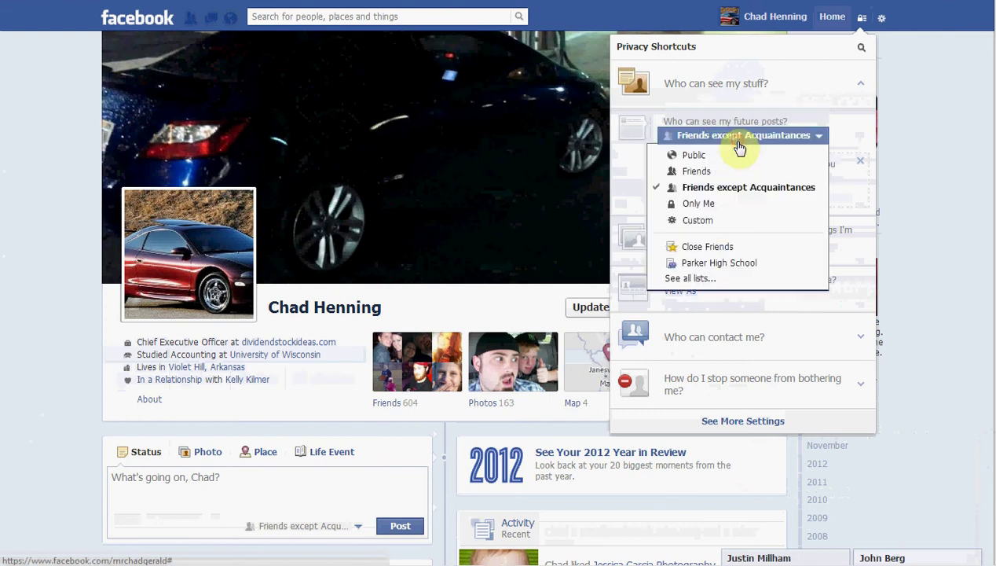
click(704, 205)
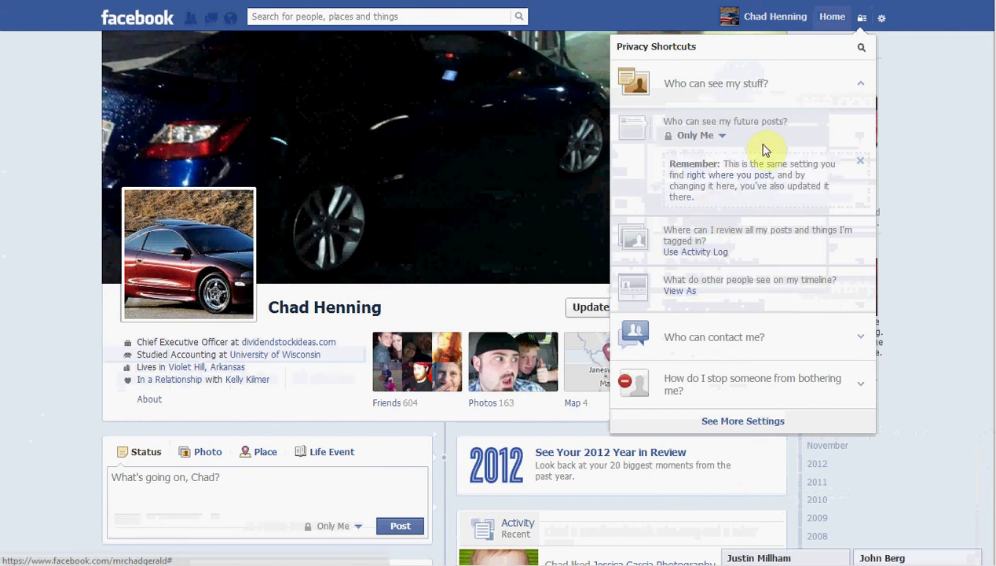
click(699, 136)
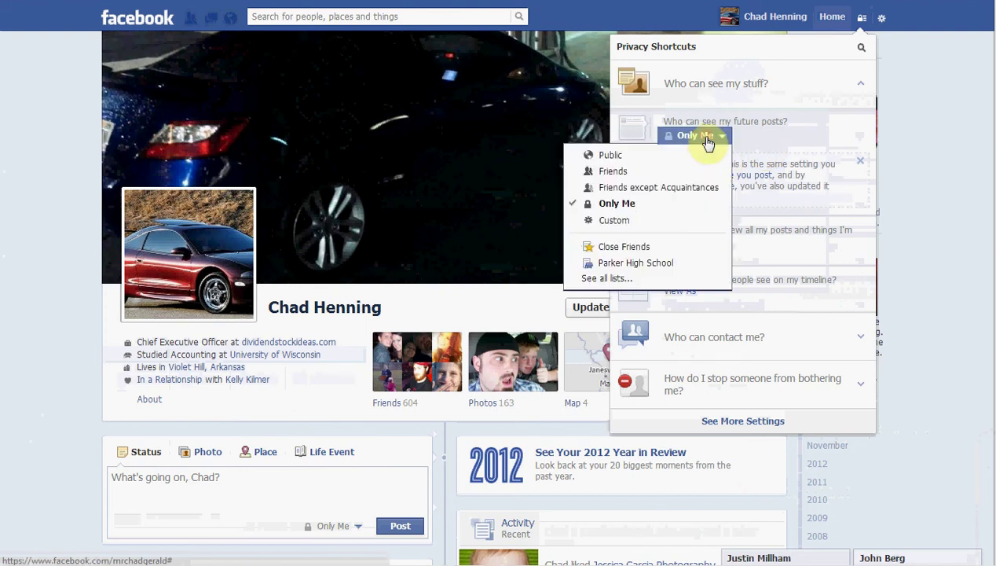
click(623, 155)
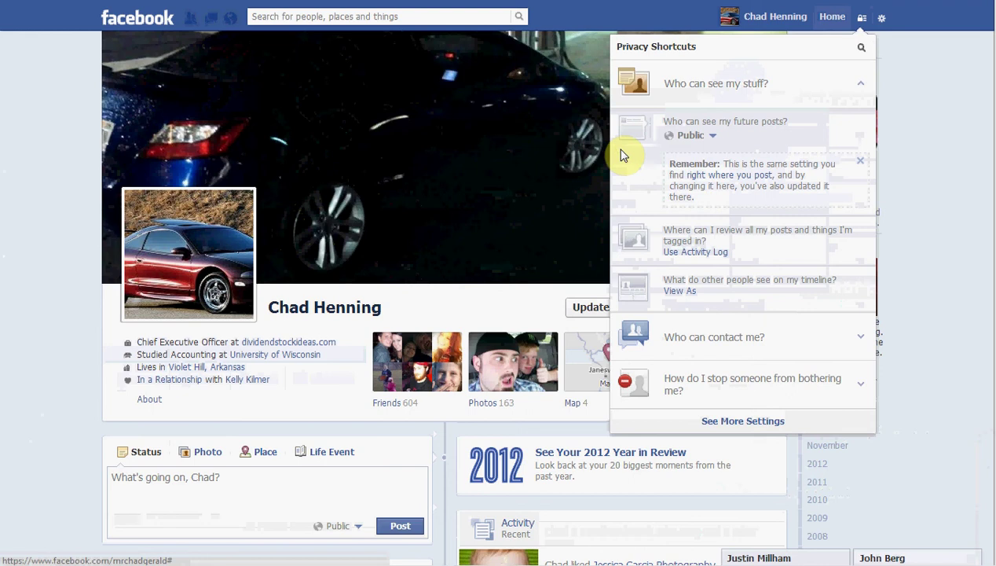
click(693, 135)
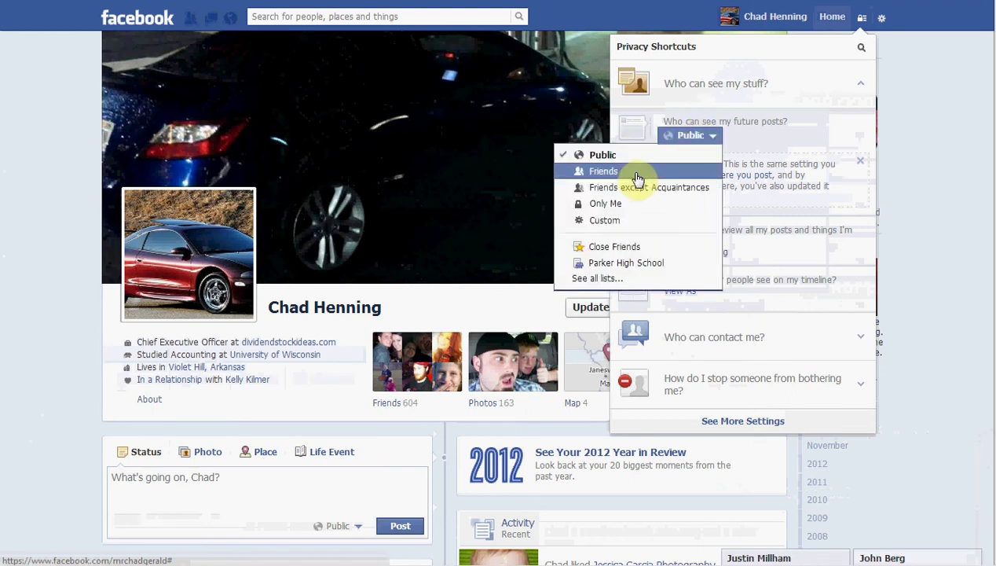
click(636, 170)
click(711, 135)
click(666, 187)
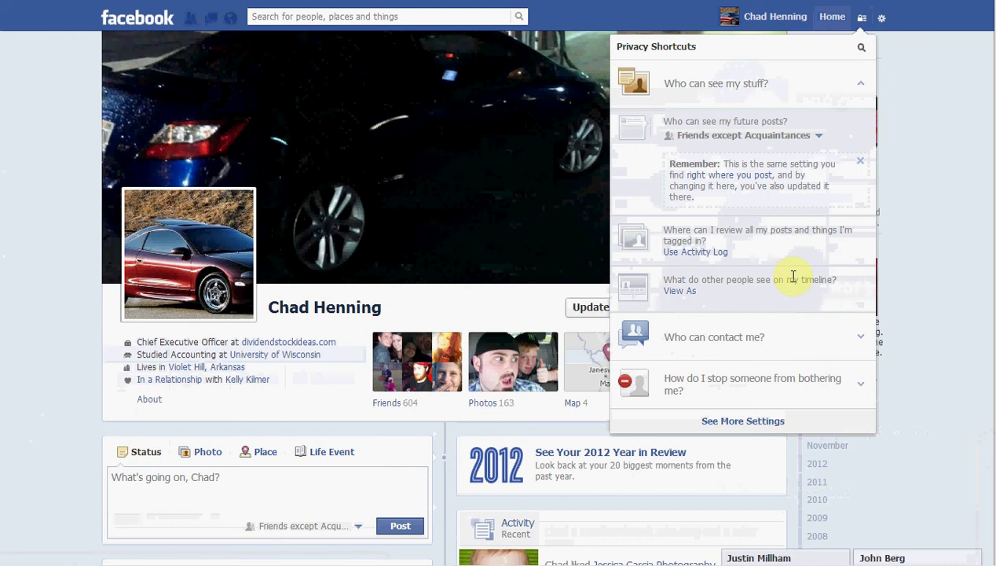
Preview the timeline with View As and check its public list of 7 subscribers.
click(680, 292)
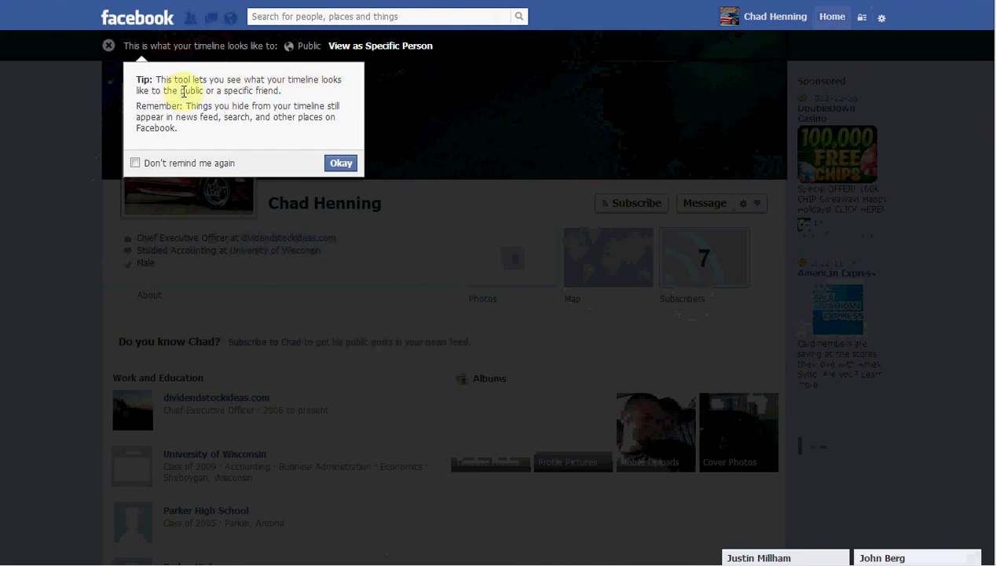
click(336, 163)
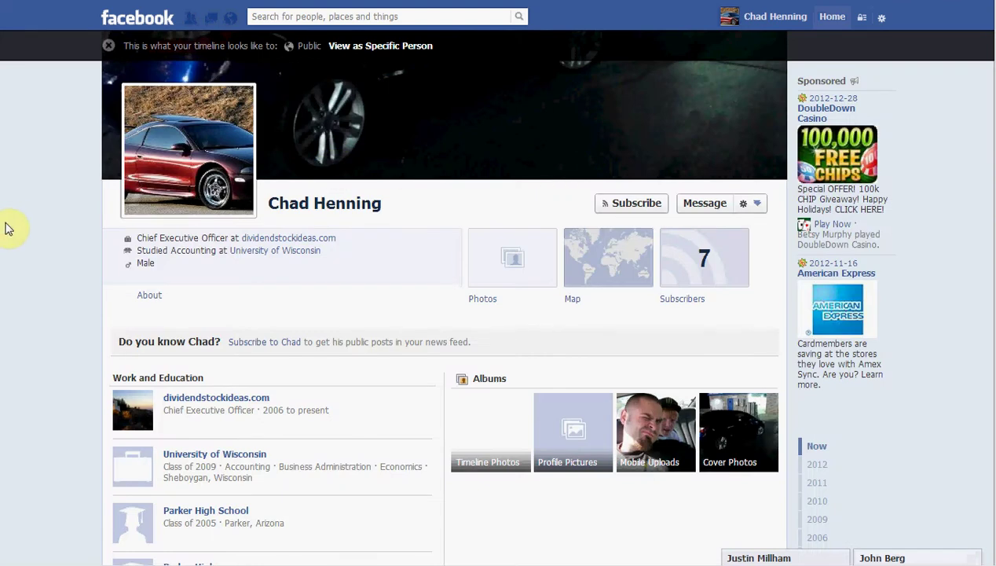
click(705, 272)
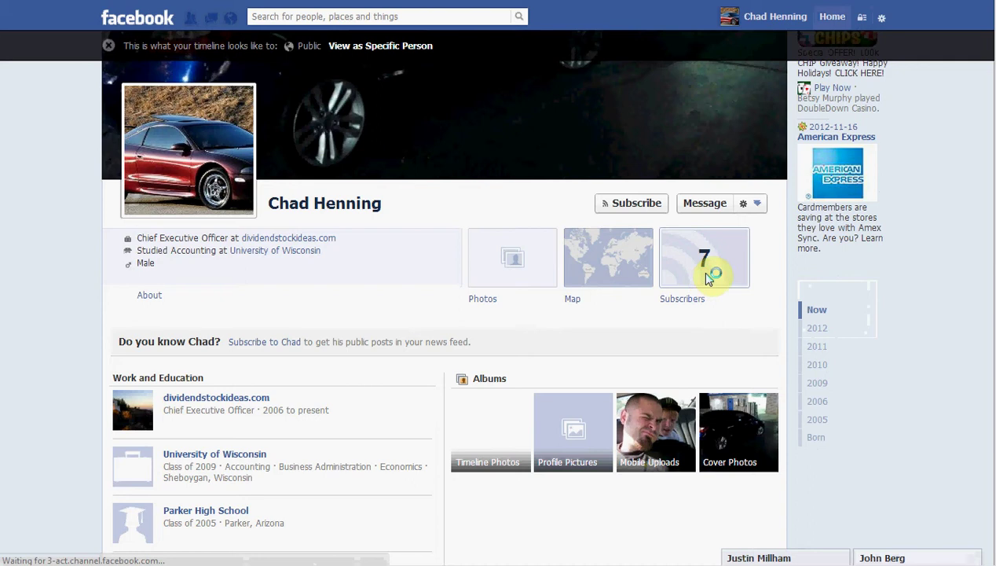
scroll(357, 326, down, 3)
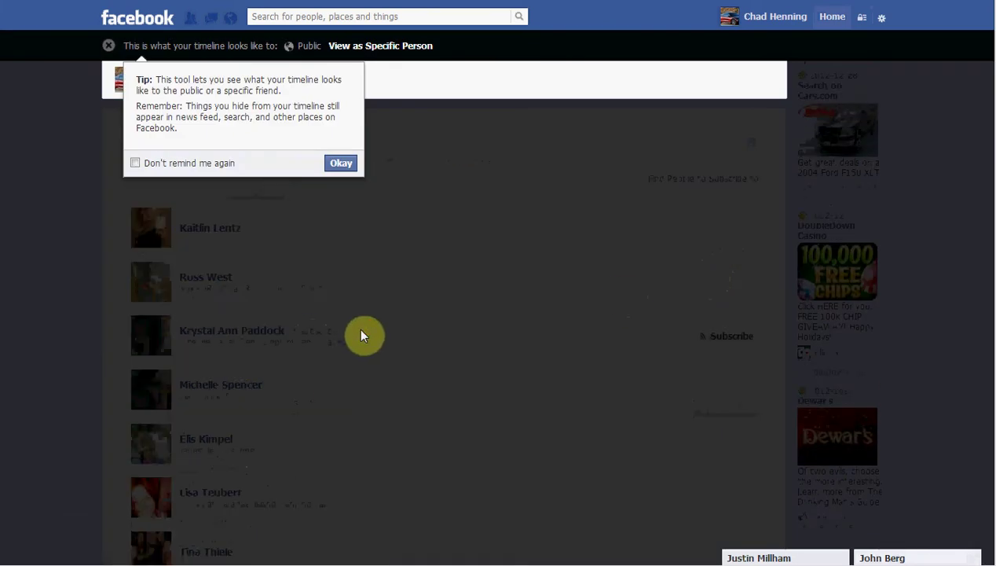
click(338, 162)
key(alt+Left)
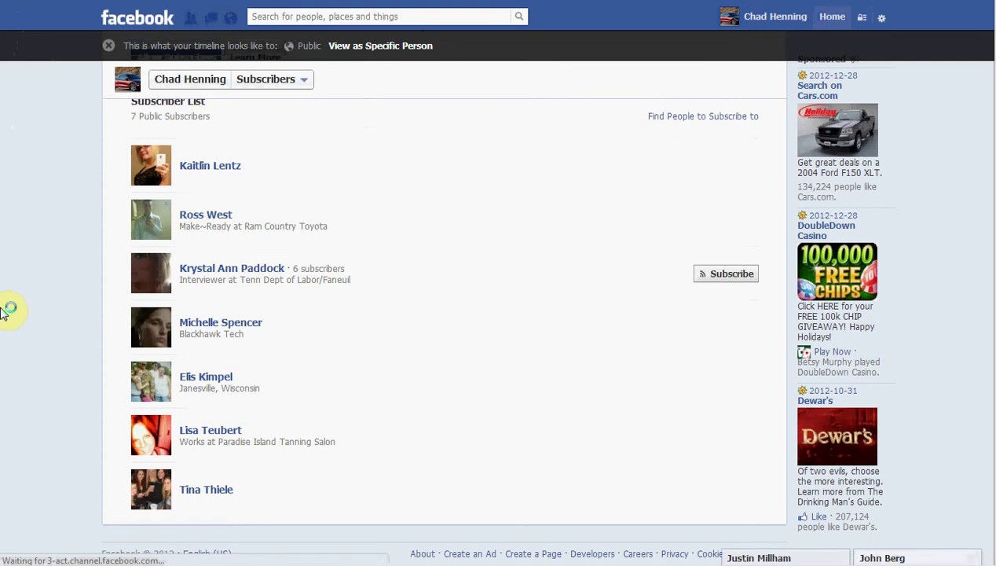
click(340, 163)
Scroll through the public view of the timeline, including work, education and recent posts.
scroll(408, 220, down, 5)
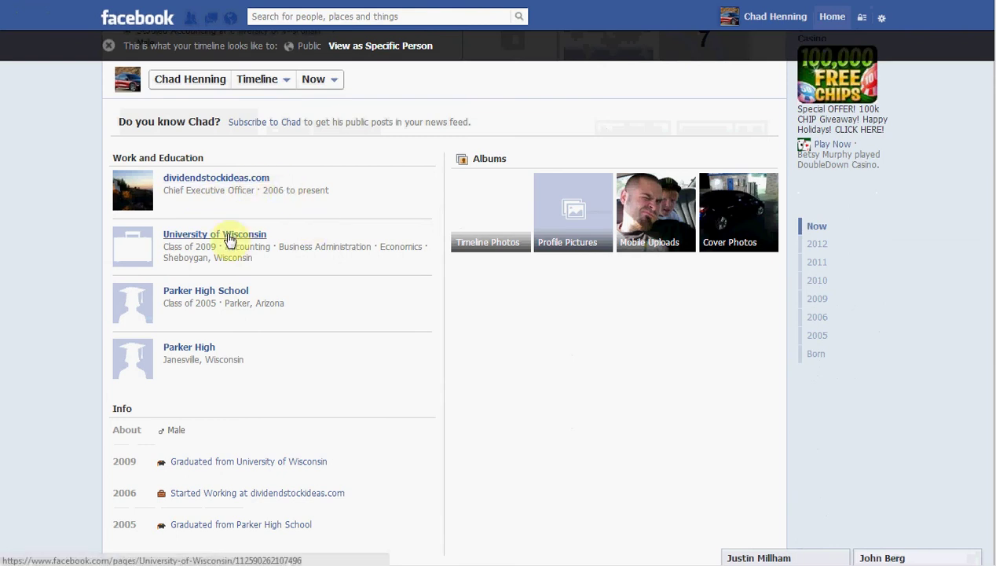
scroll(644, 491, down, 2)
scroll(644, 491, down, 3)
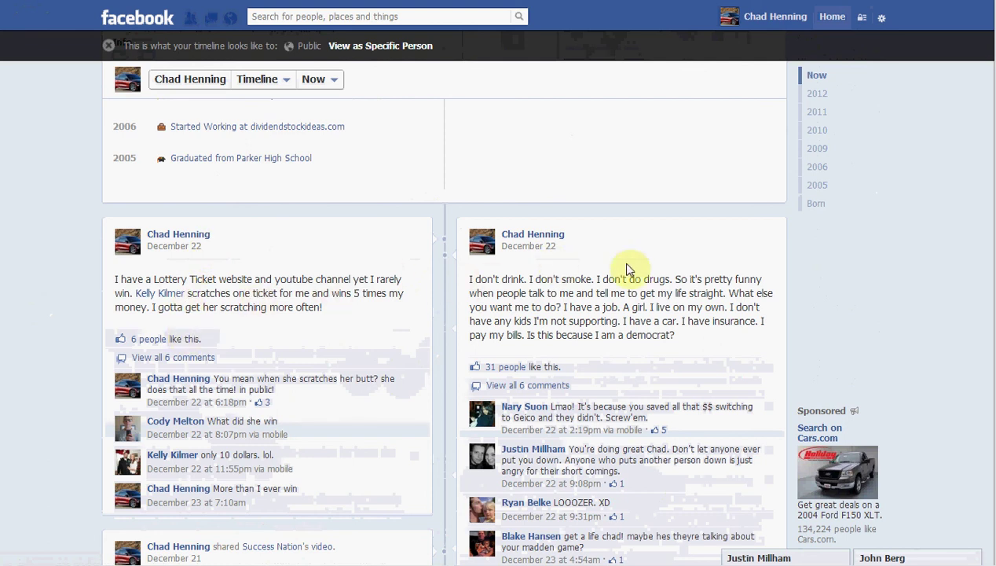
scroll(195, 396, up, 2)
scroll(195, 396, up, 6)
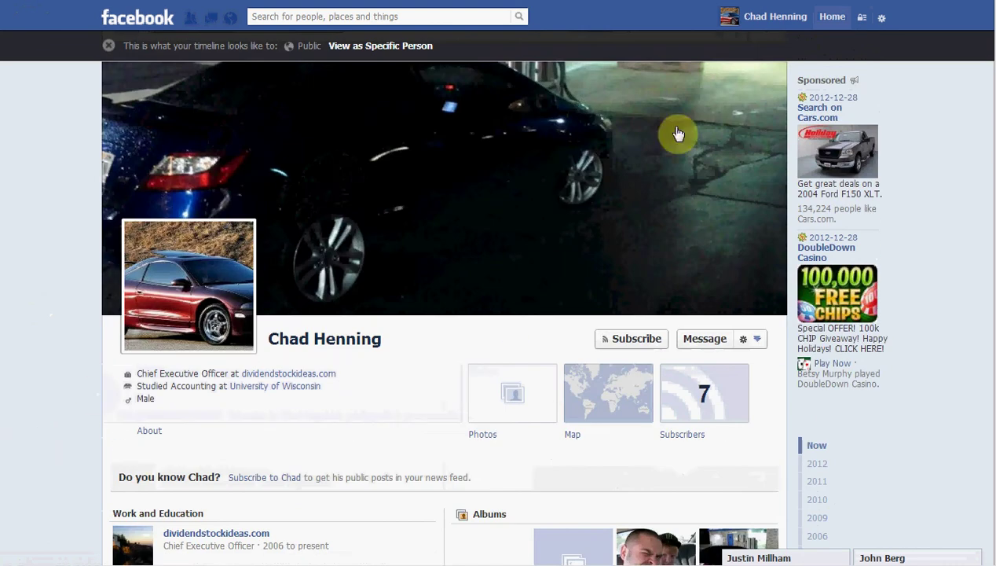
From your own timeline, post the status 'new status' with its audience set to Public.
click(786, 17)
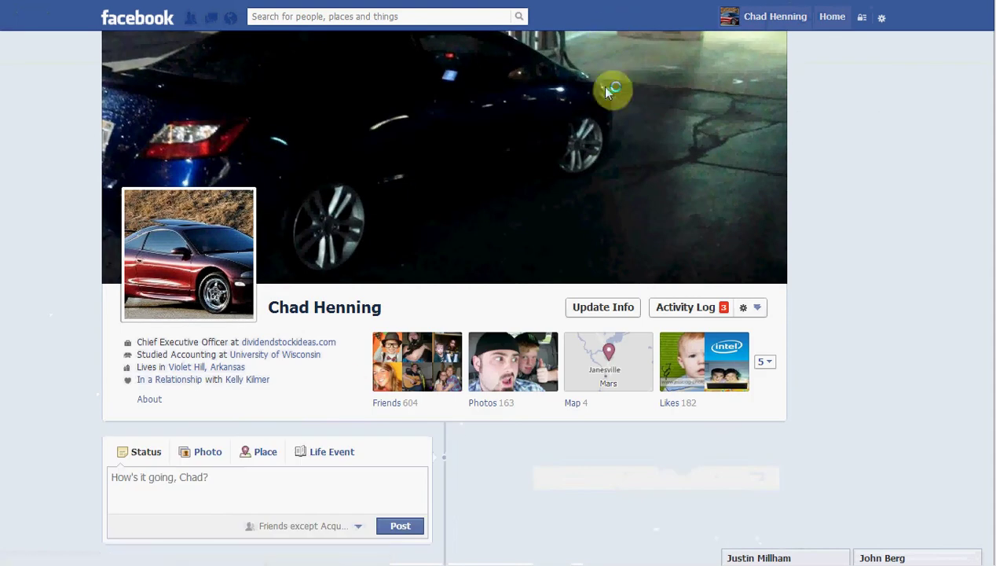
scroll(328, 393, down, 4)
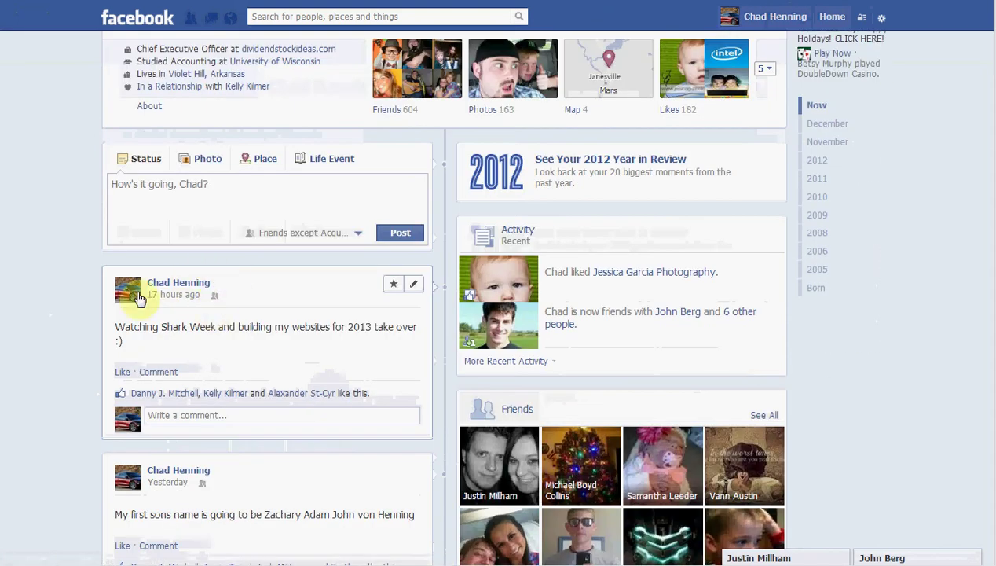
click(219, 299)
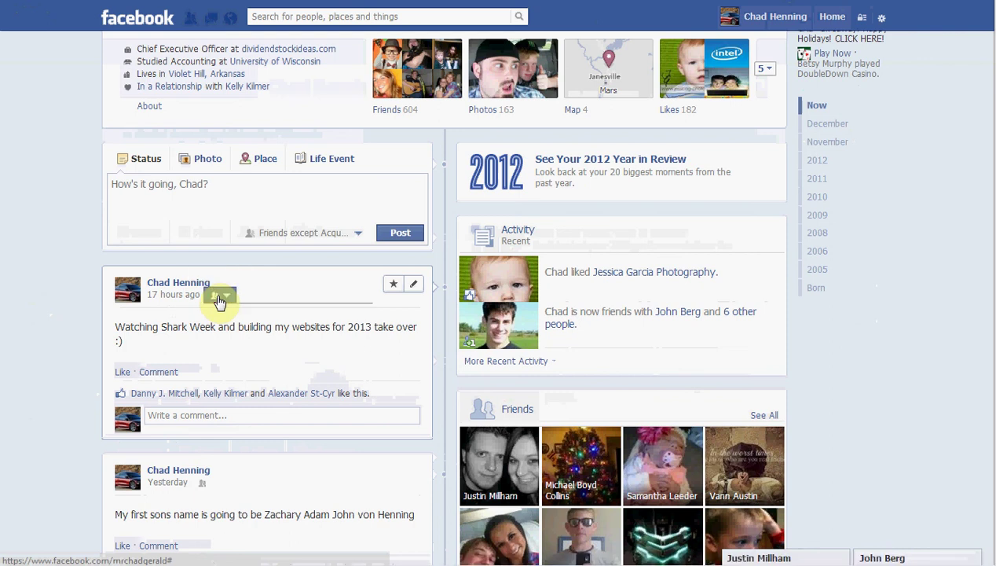
click(218, 210)
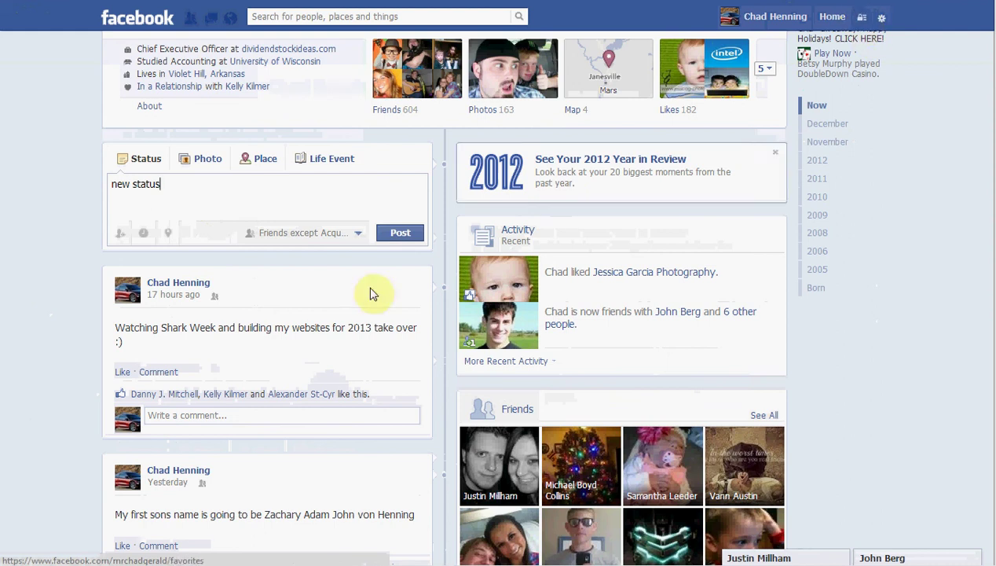
click(326, 238)
click(283, 255)
click(397, 233)
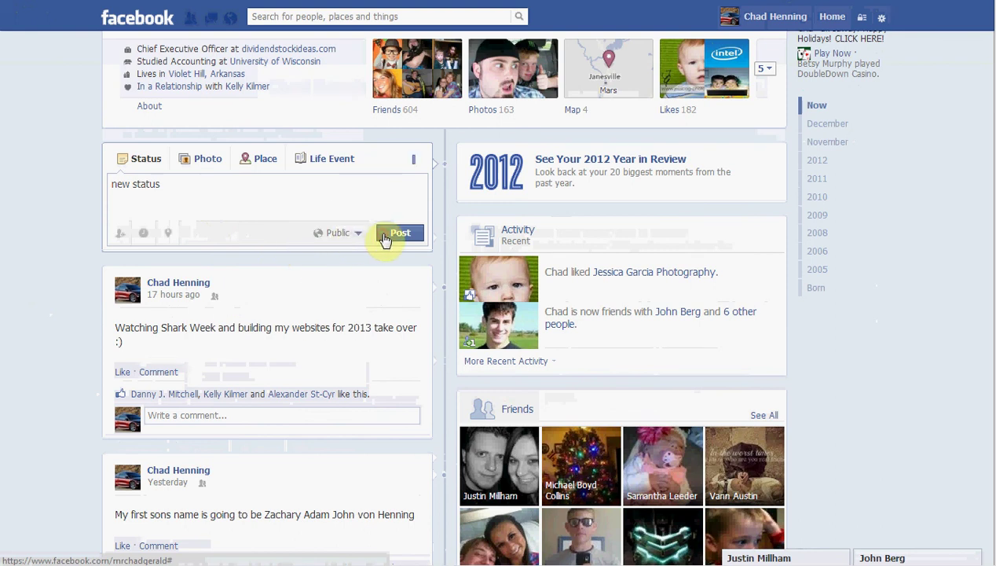
click(863, 17)
Use View As under 'Who can see my stuff?' to preview the timeline as the public.
click(774, 89)
click(680, 259)
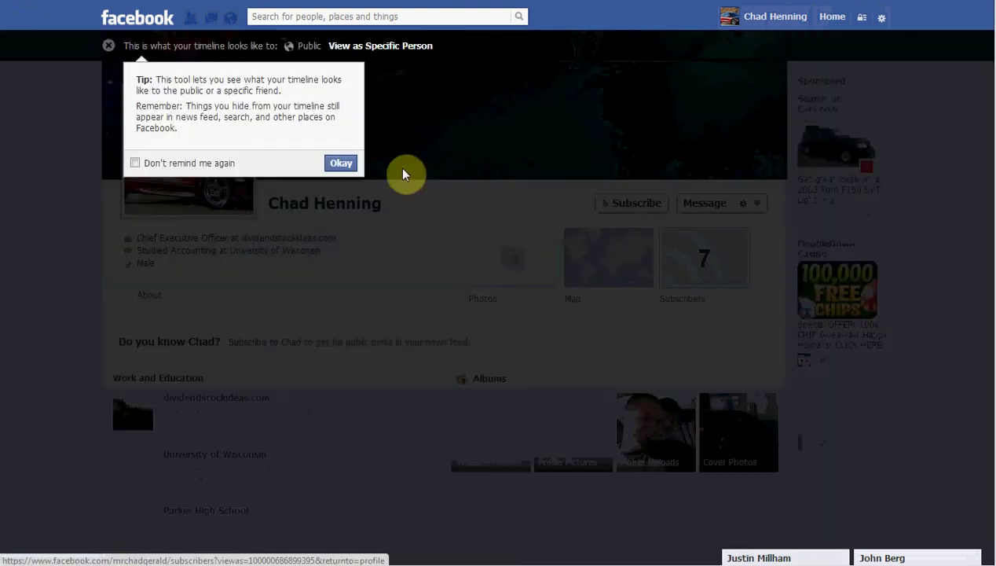
click(341, 163)
scroll(11, 329, down, 3)
scroll(11, 329, down, 5)
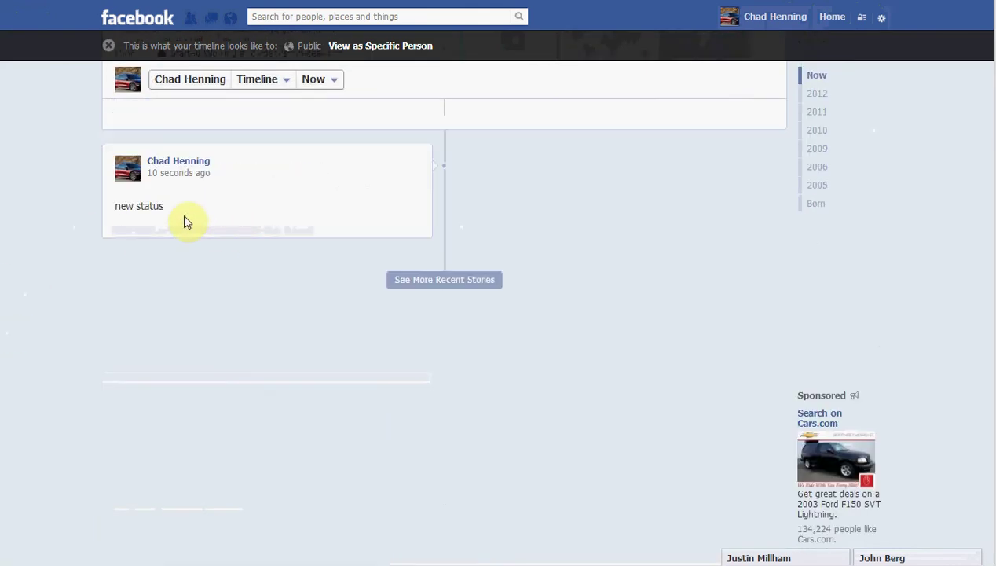
Back on your own timeline, delete the 'new status' post.
click(777, 18)
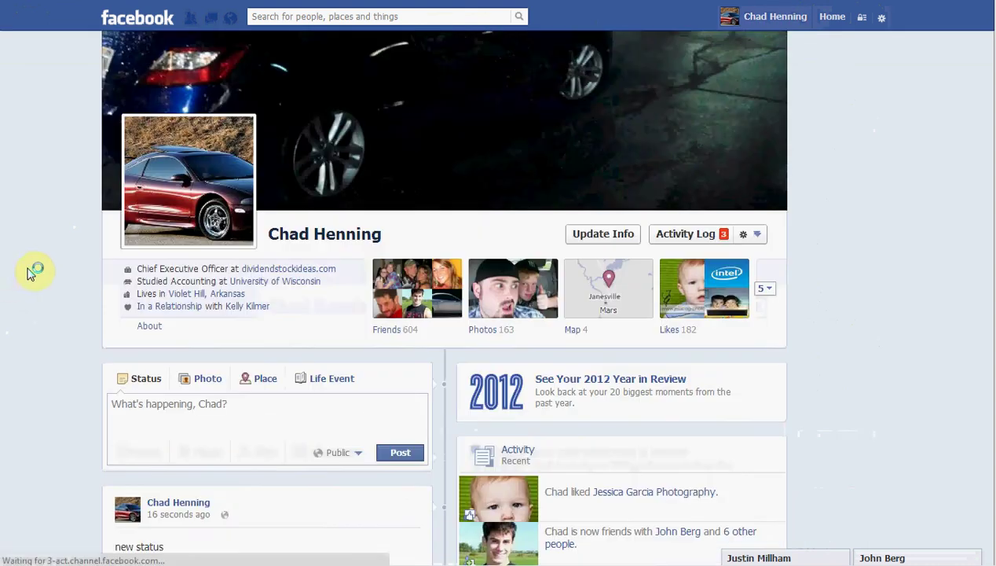
scroll(33, 268, down, 3)
click(414, 357)
click(340, 444)
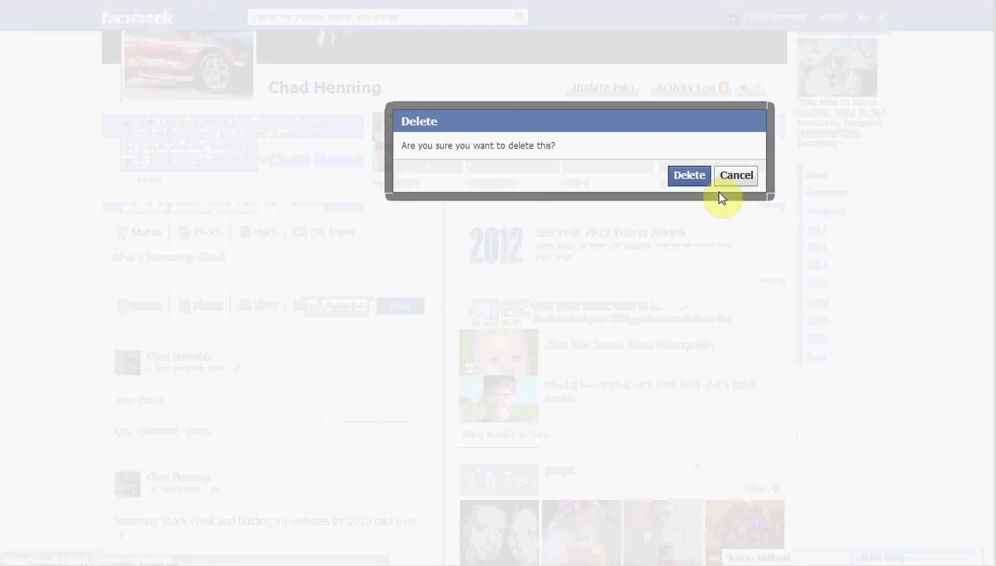
click(690, 177)
click(275, 275)
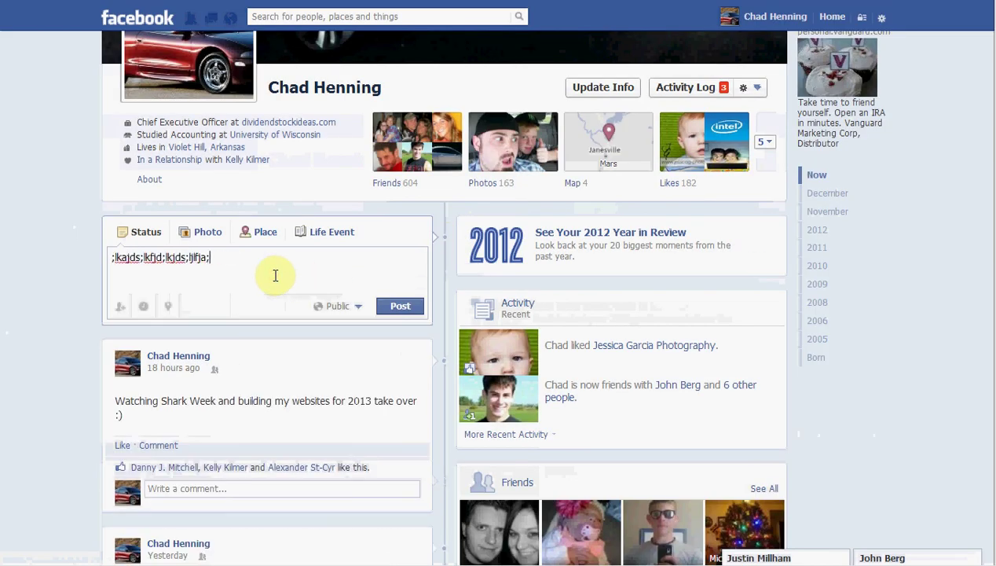
Post the placeholder status with its audience restricted to Only Me.
click(334, 308)
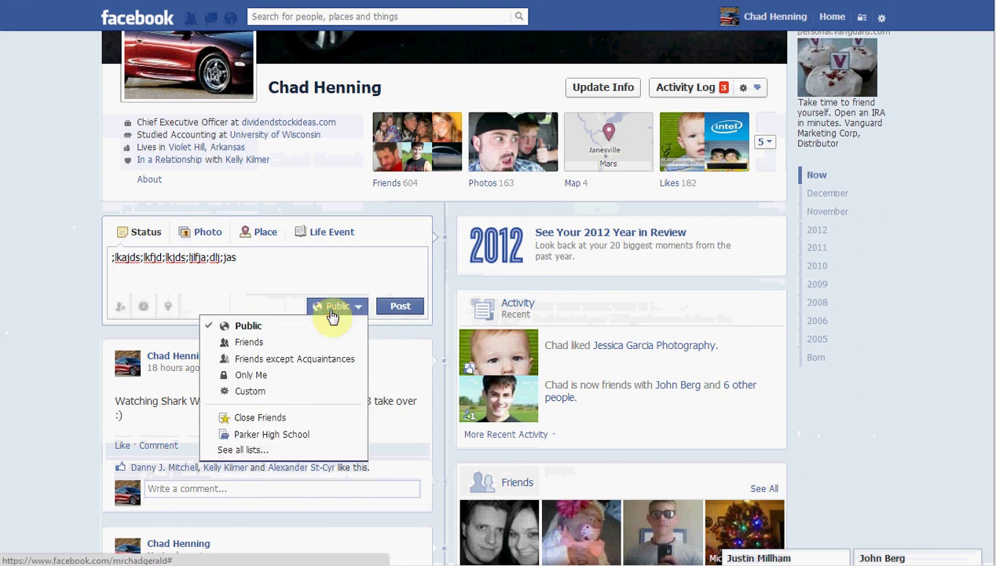
click(253, 376)
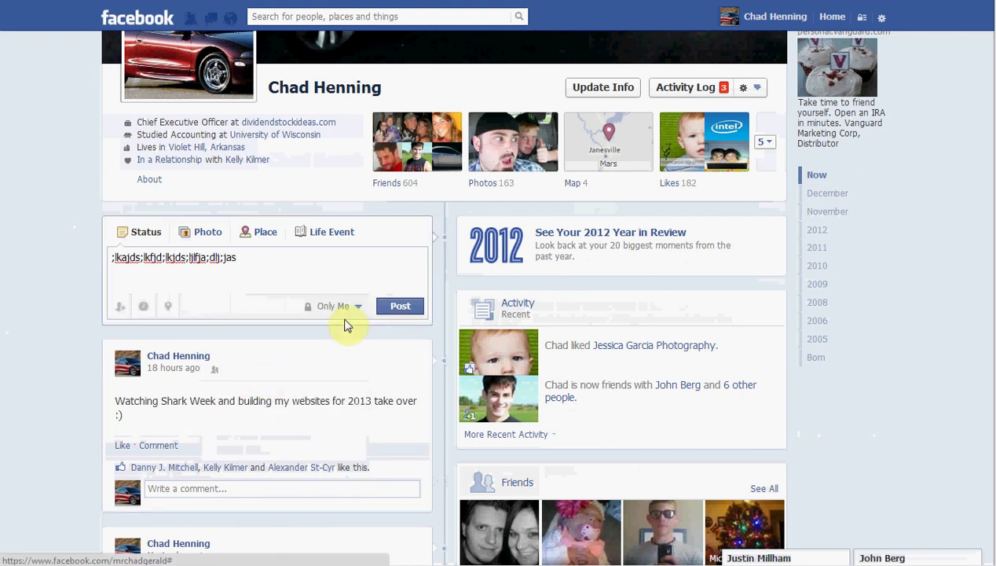
click(400, 308)
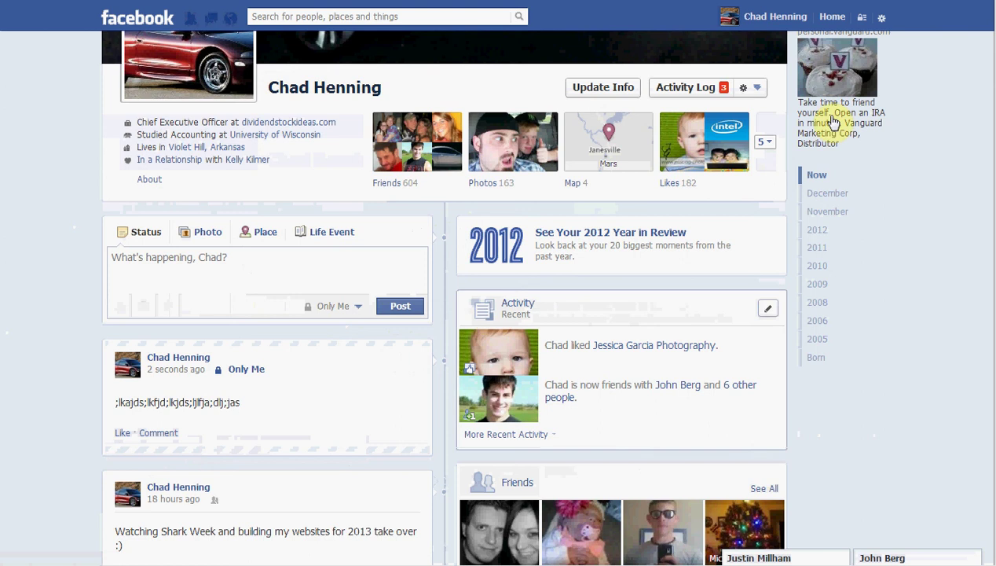
View the timeline as the public to confirm the Only Me post is hidden, then return.
click(860, 19)
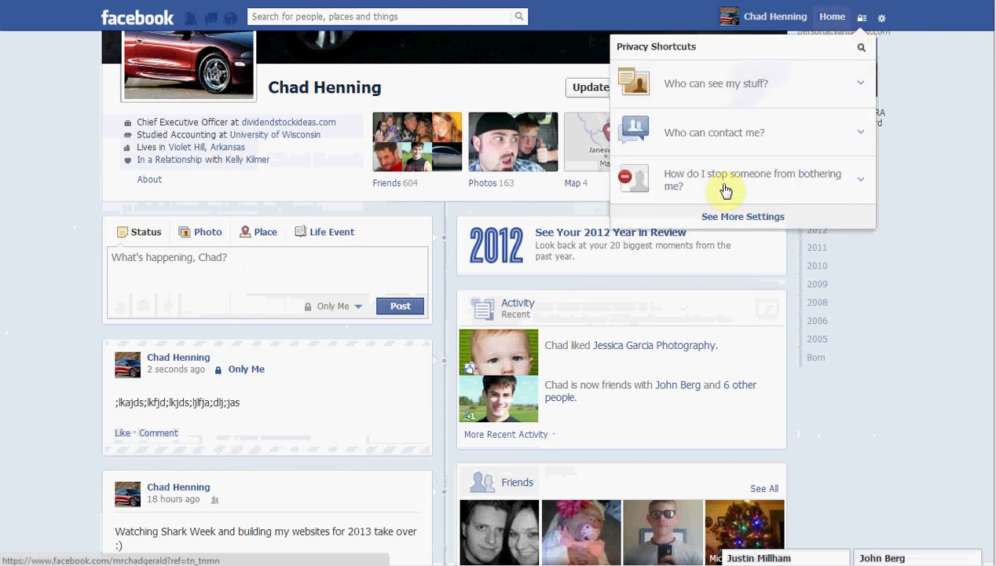
click(749, 92)
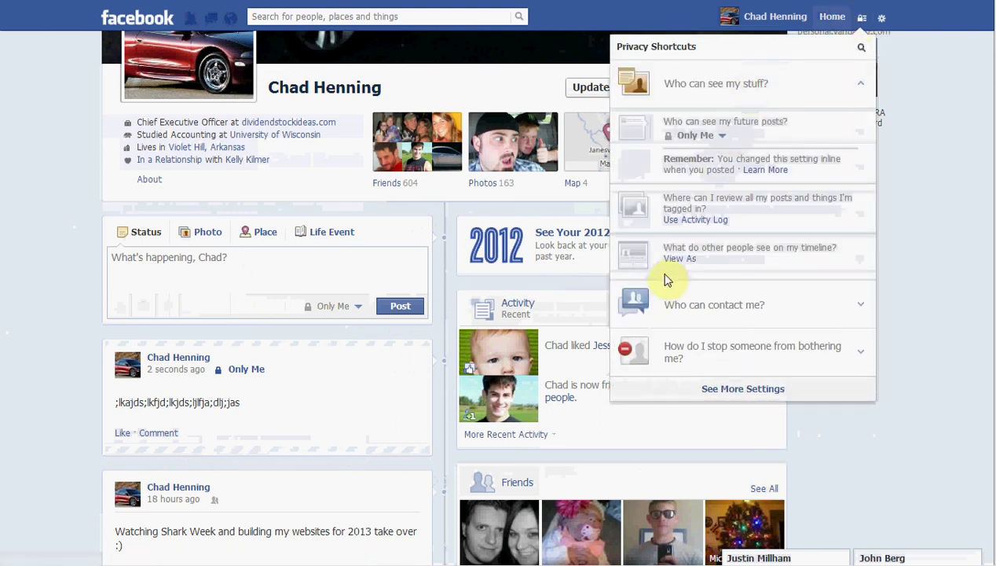
click(679, 259)
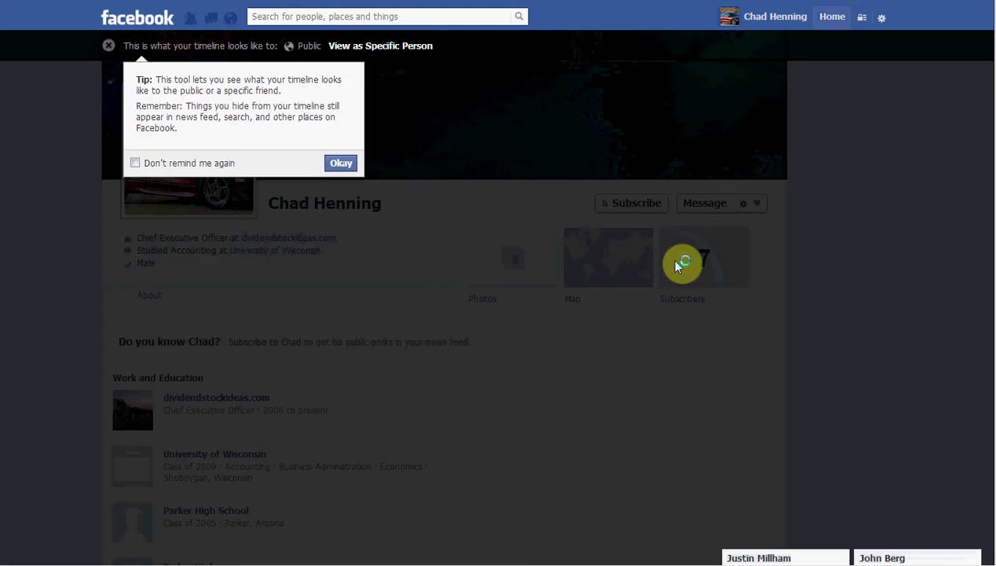
click(340, 165)
scroll(98, 326, down, 10)
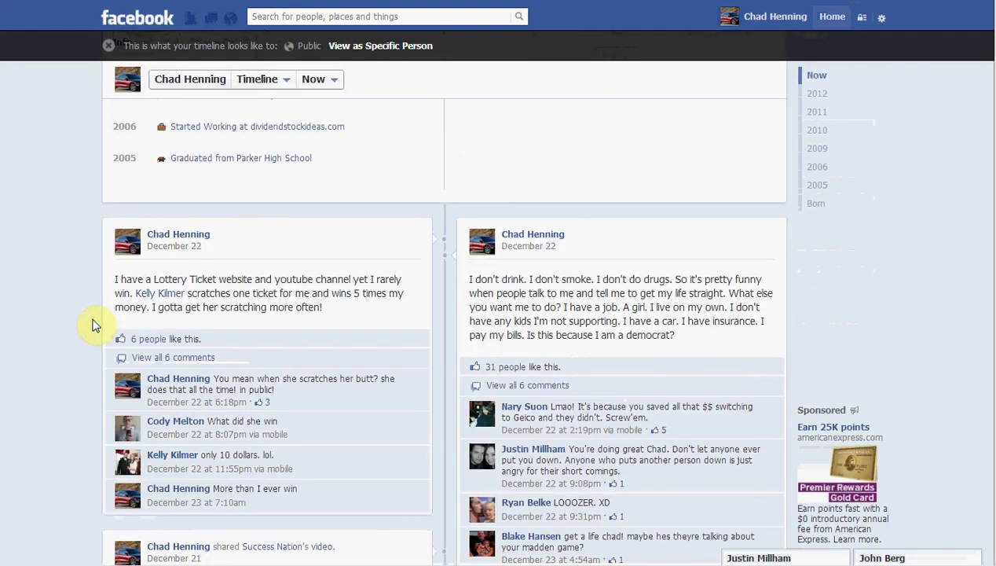
click(472, 234)
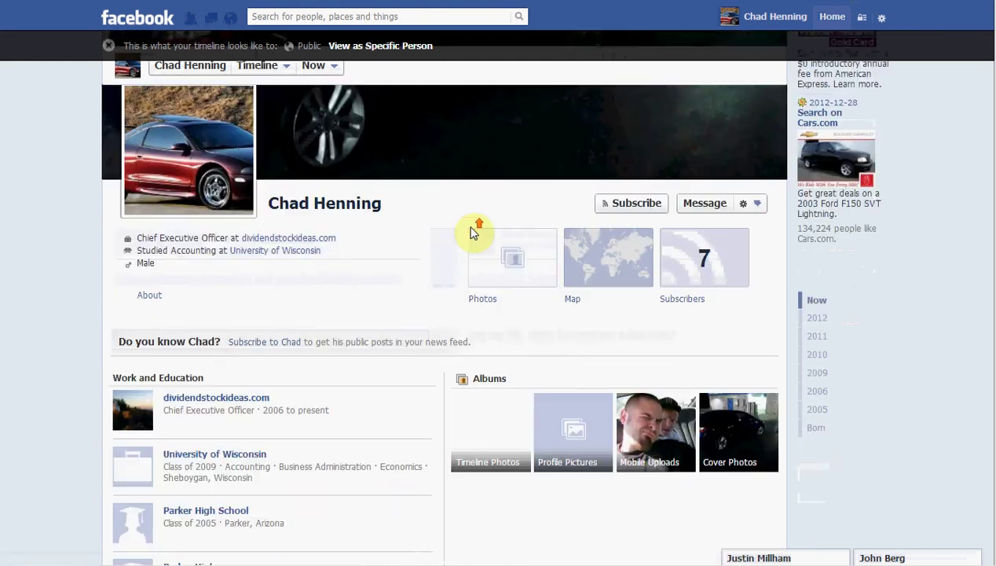
click(800, 18)
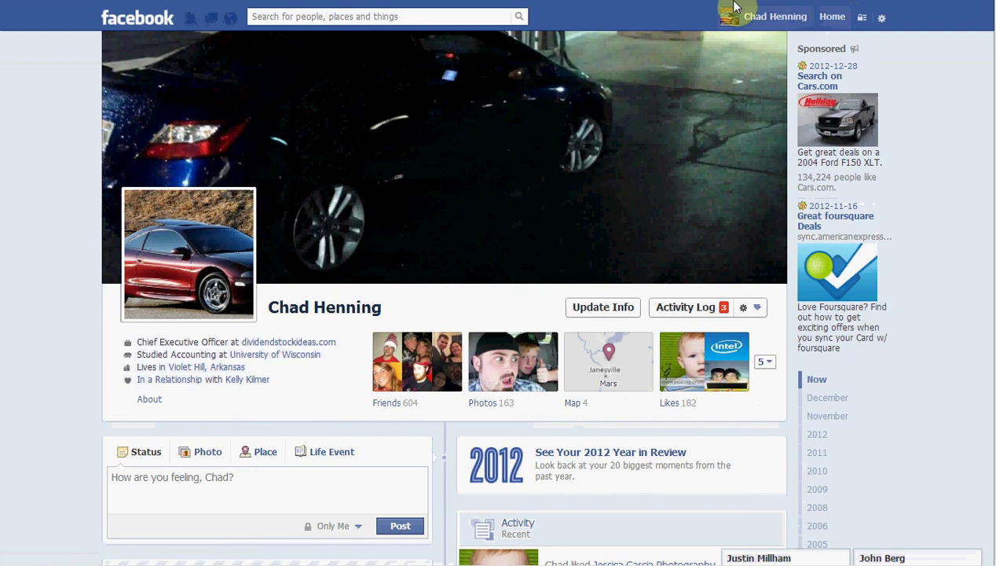
Delete the Only Me test post from the timeline.
scroll(19, 181, down, 3)
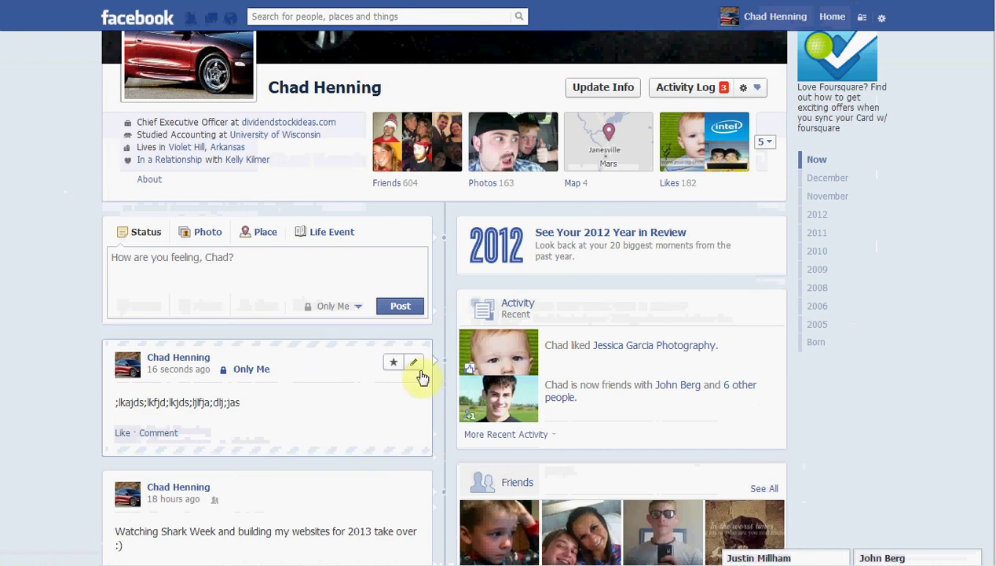
click(414, 366)
click(351, 450)
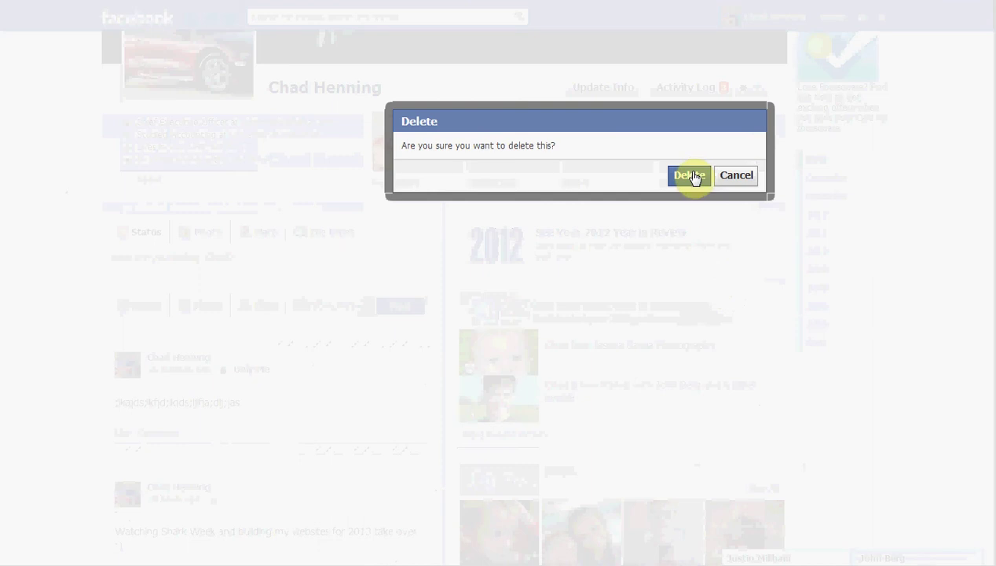
click(688, 175)
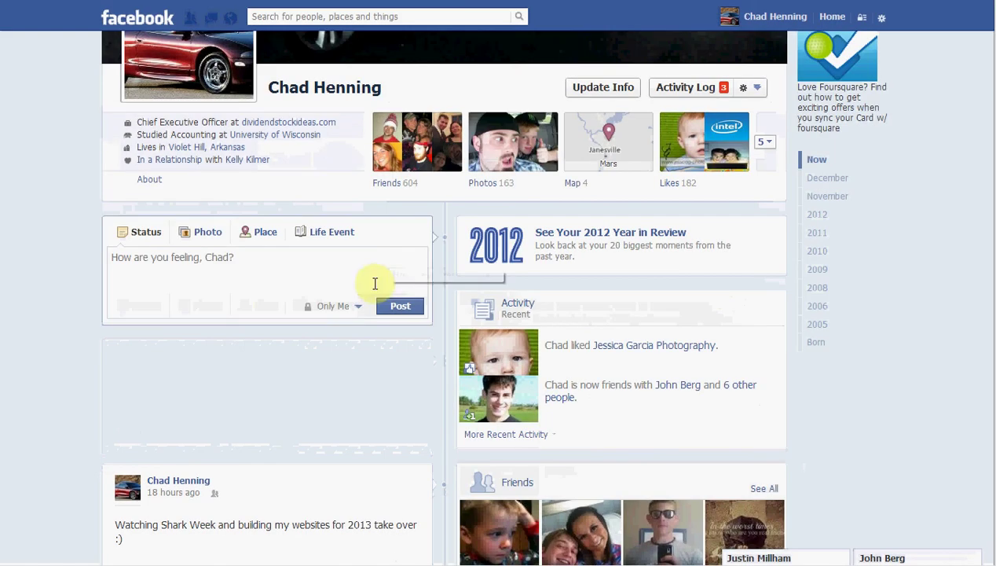
Set the status audience to Friends, closing the Custom privacy dialog without changes.
click(353, 306)
click(263, 342)
click(354, 308)
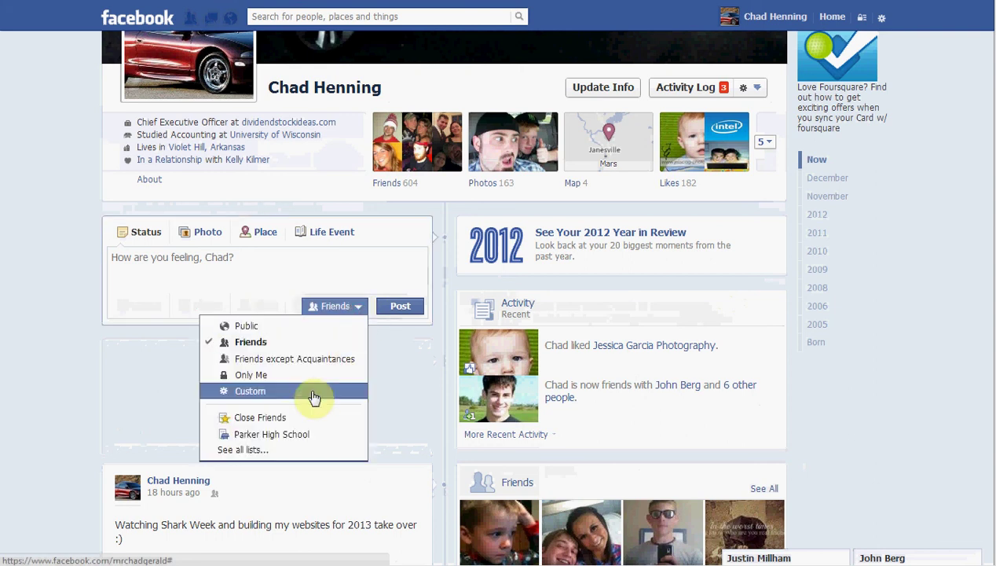
click(312, 395)
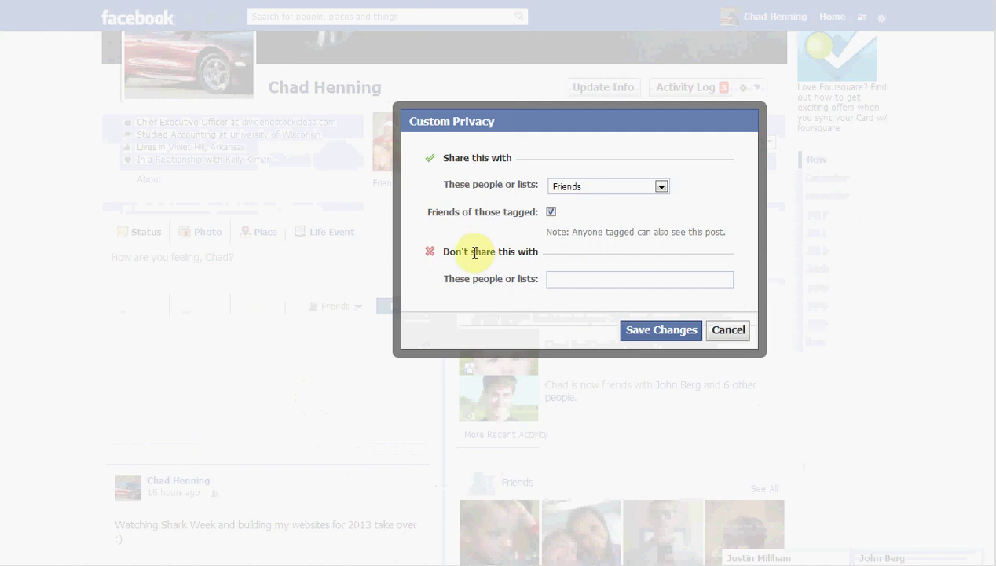
click(564, 283)
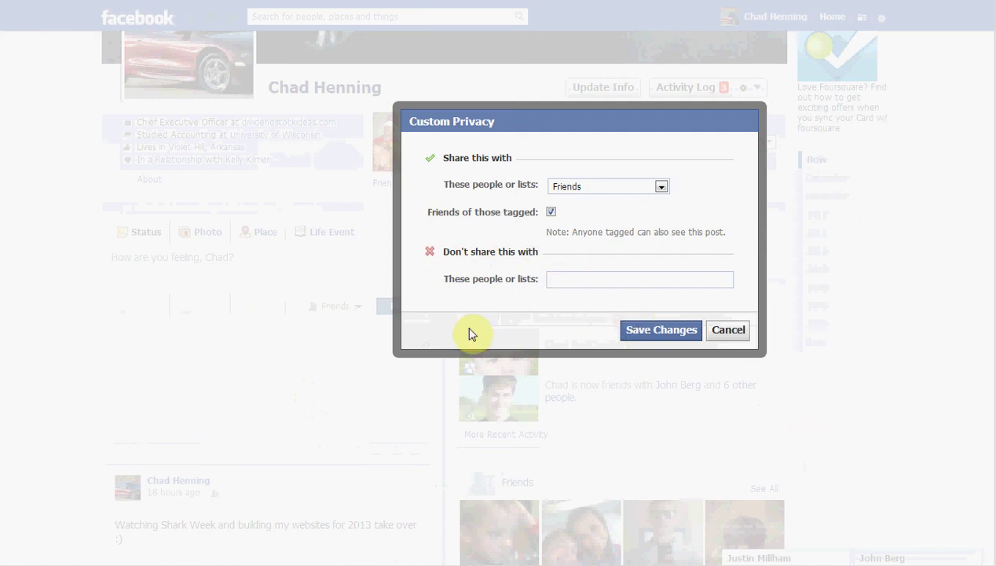
click(729, 330)
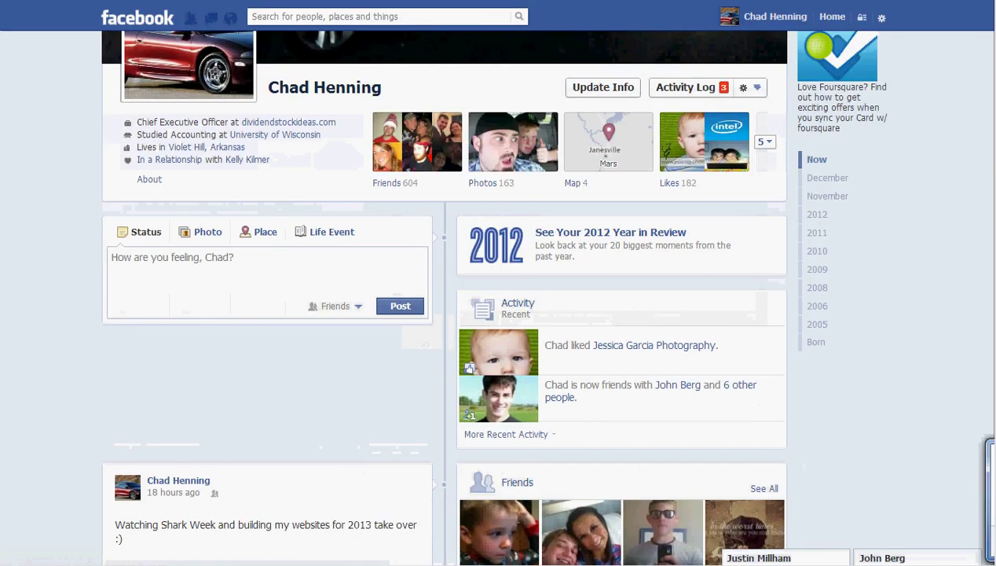